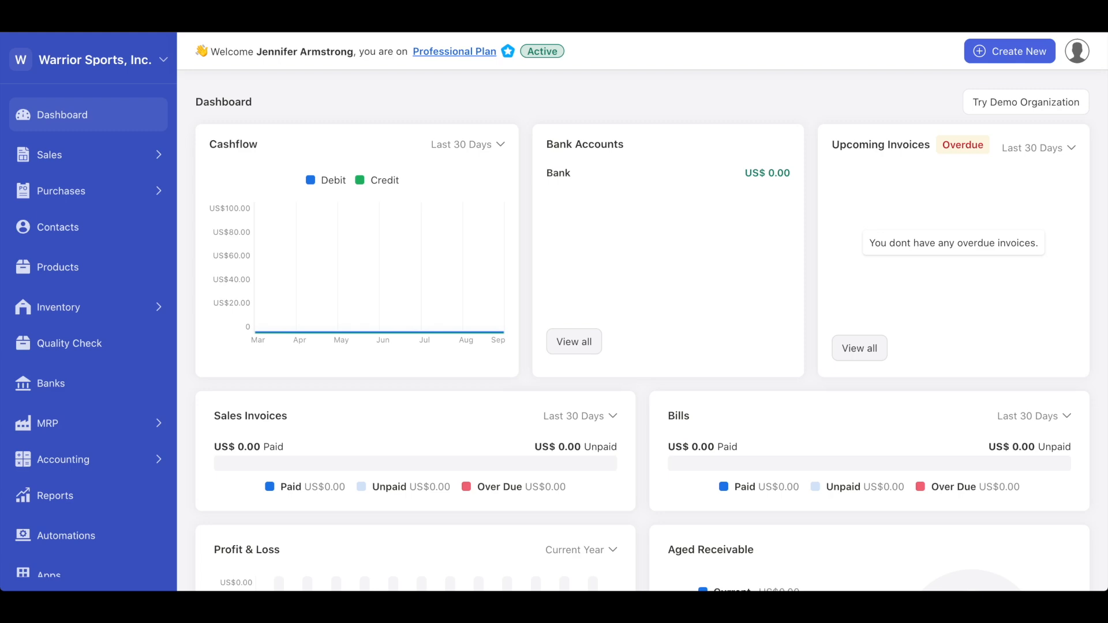
Search the MRP Material Master for the material number U-BSRMsk3WHS.
{"action": "left_click", "coordinate": [48, 424]}
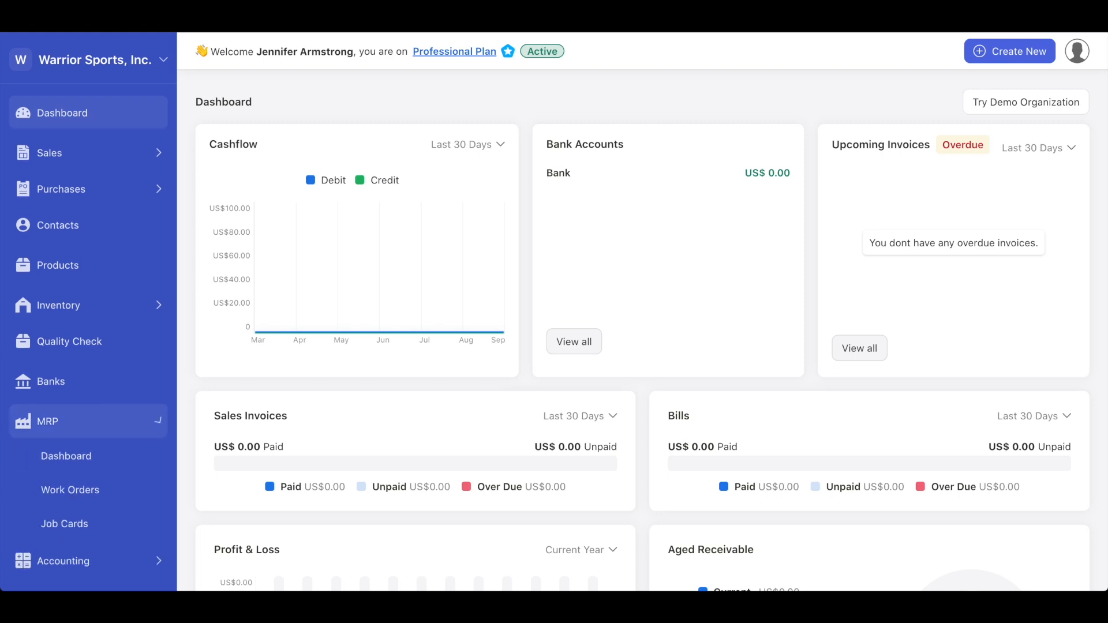
{"action": "scroll", "coordinate": [98, 358], "scroll_direction": "down", "scroll_amount": 4}
{"action": "left_click", "coordinate": [76, 459]}
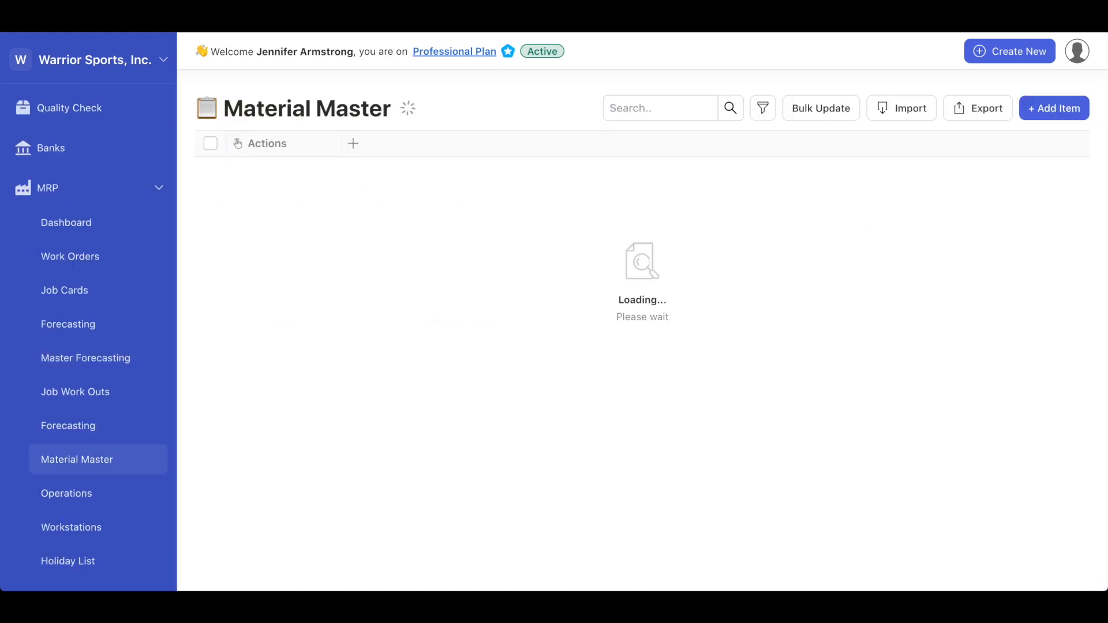
{"action": "left_click", "coordinate": [660, 108]}
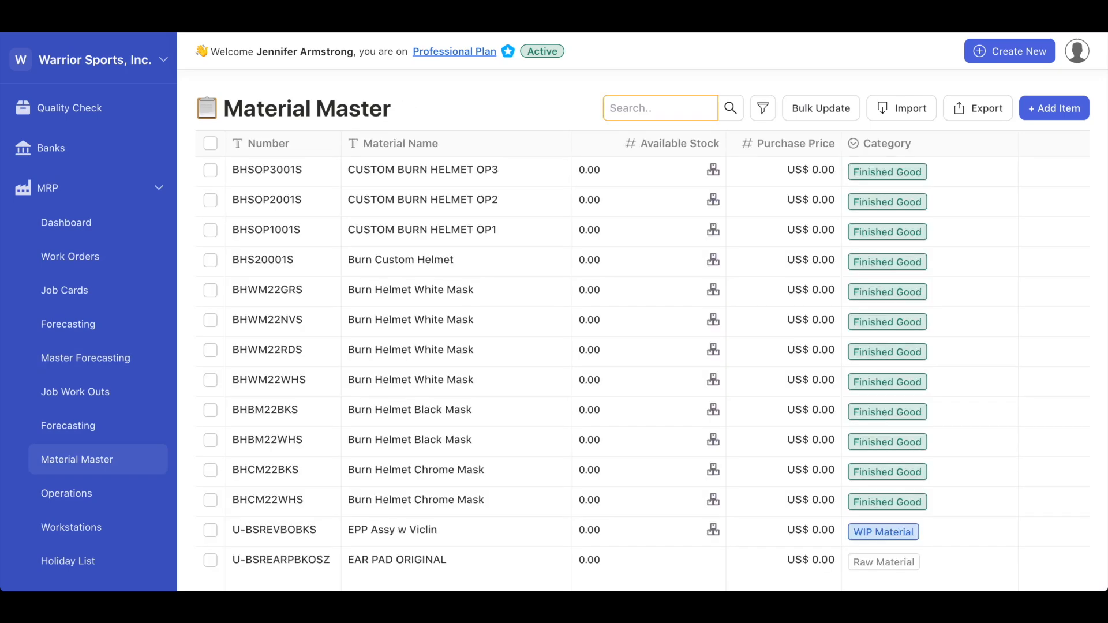
{"action": "type", "text": "U-BSRMsk3WHS"}
{"action": "key", "text": "Return"}
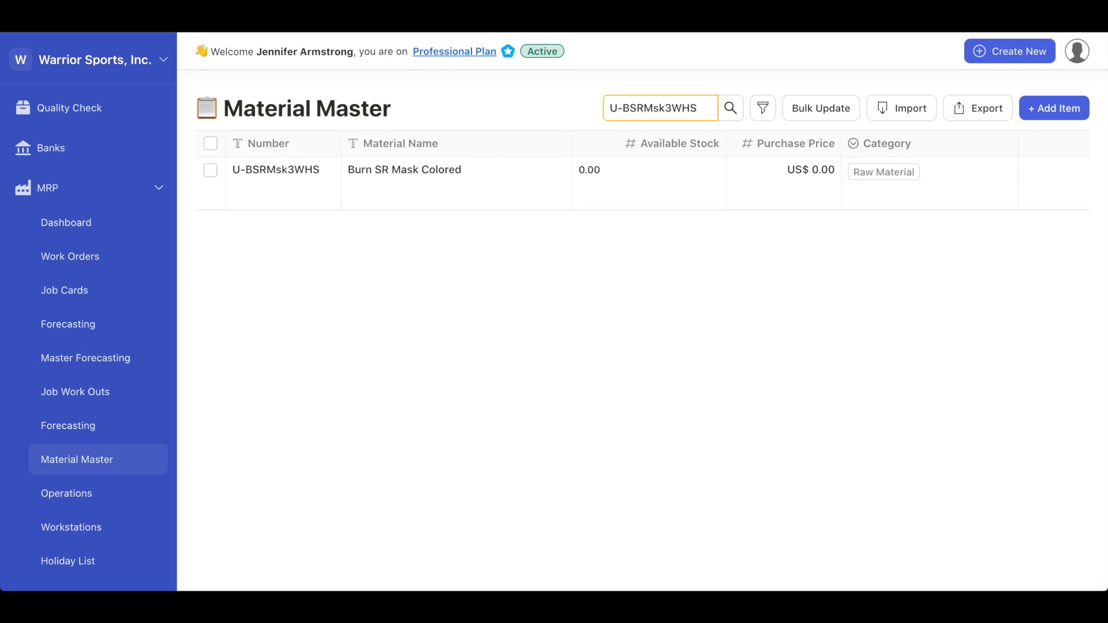
Check the inventory details of Burn SR Mask Colored, including its lead time, without changing anything.
{"action": "left_click", "coordinate": [404, 170]}
{"action": "left_click", "coordinate": [417, 106]}
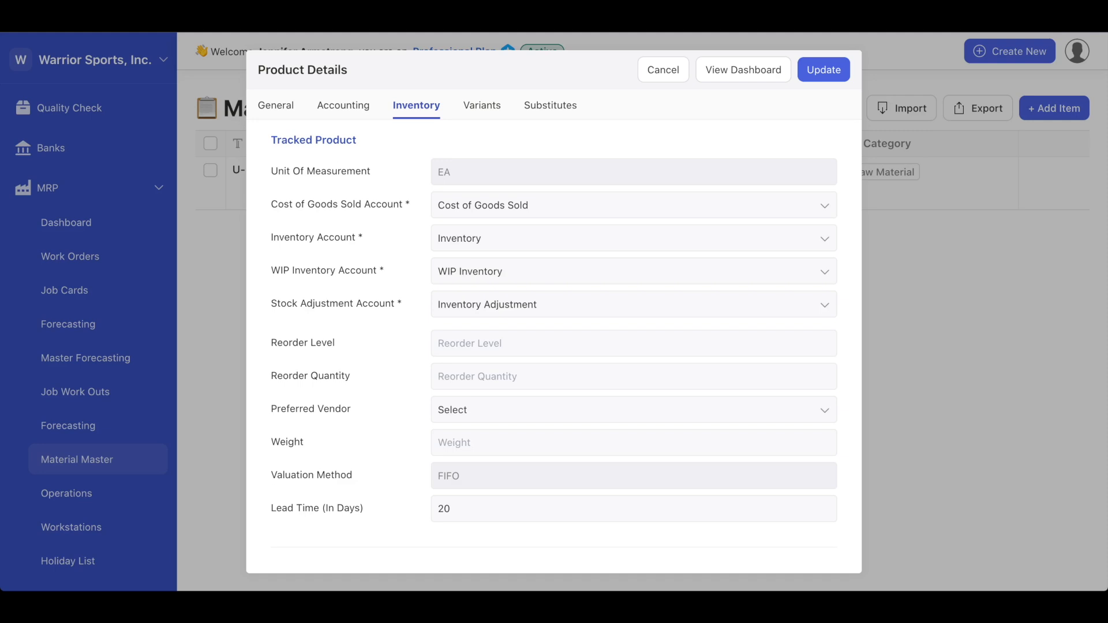
{"action": "key", "text": "Escape"}
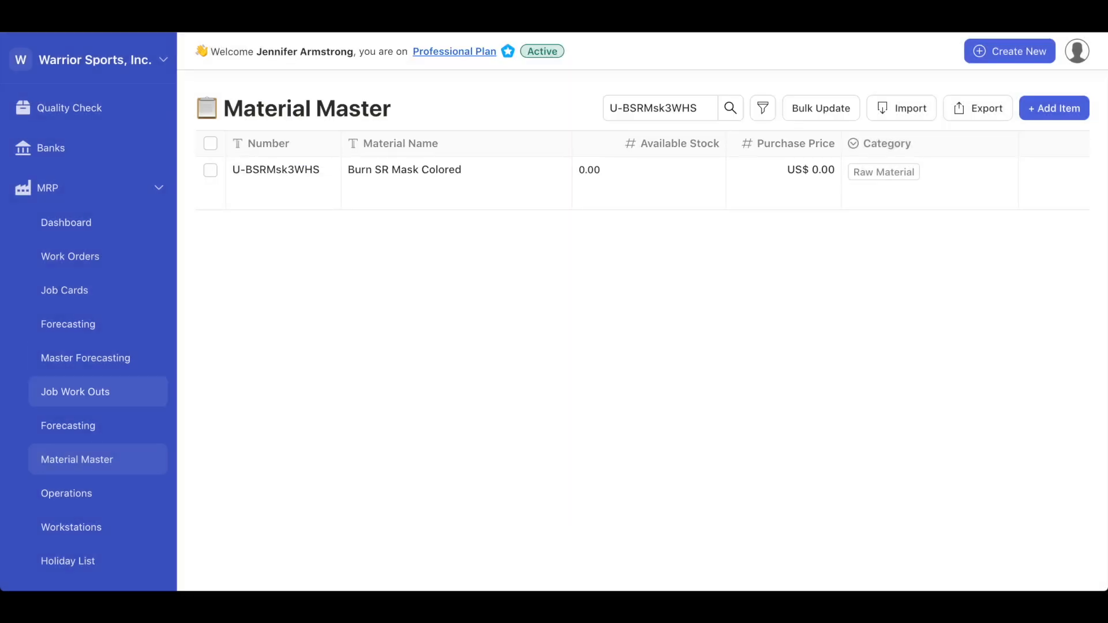
Create a master forecast named "Monthly 2023" with Monthly frequency, running from September to September.
{"action": "left_click", "coordinate": [85, 357]}
{"action": "left_click", "coordinate": [1025, 108]}
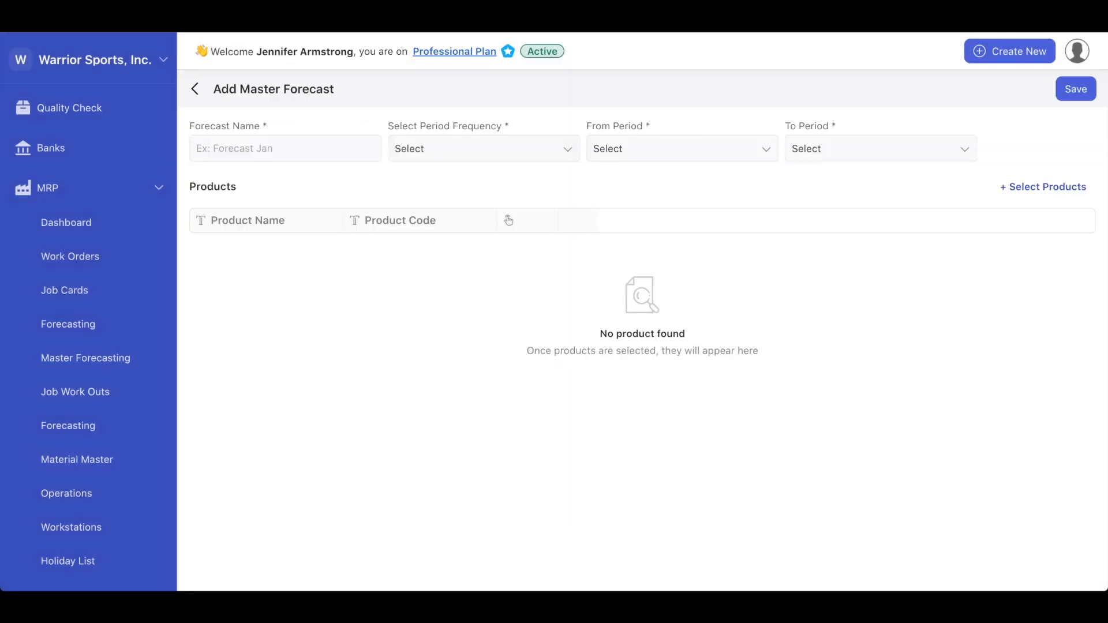
{"action": "type", "text": "Monthly 2023"}
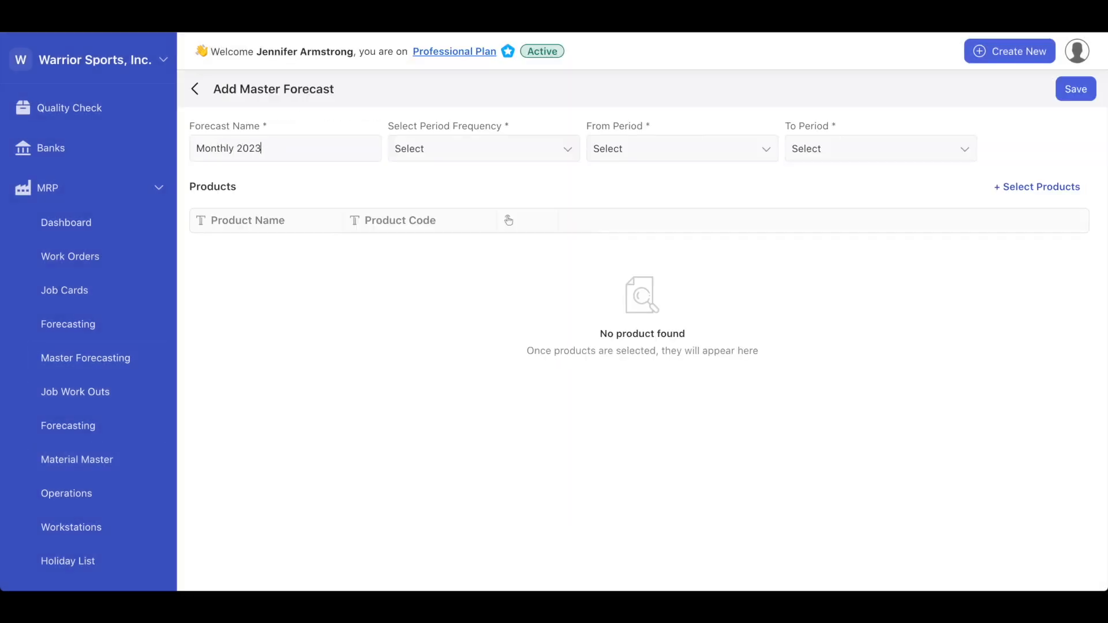
{"action": "left_click", "coordinate": [484, 149]}
{"action": "left_click", "coordinate": [427, 201]}
{"action": "left_click", "coordinate": [682, 148]}
{"action": "left_click", "coordinate": [612, 176]}
{"action": "left_click", "coordinate": [880, 148]}
{"action": "left_click", "coordinate": [814, 151]}
Add CUSTOM BURN HELMET OP3 (BHSOP3001S) and OP2 (BHSOP2001S) with a September quantity of 50 each, and save the forecast.
{"action": "left_click", "coordinate": [1037, 186]}
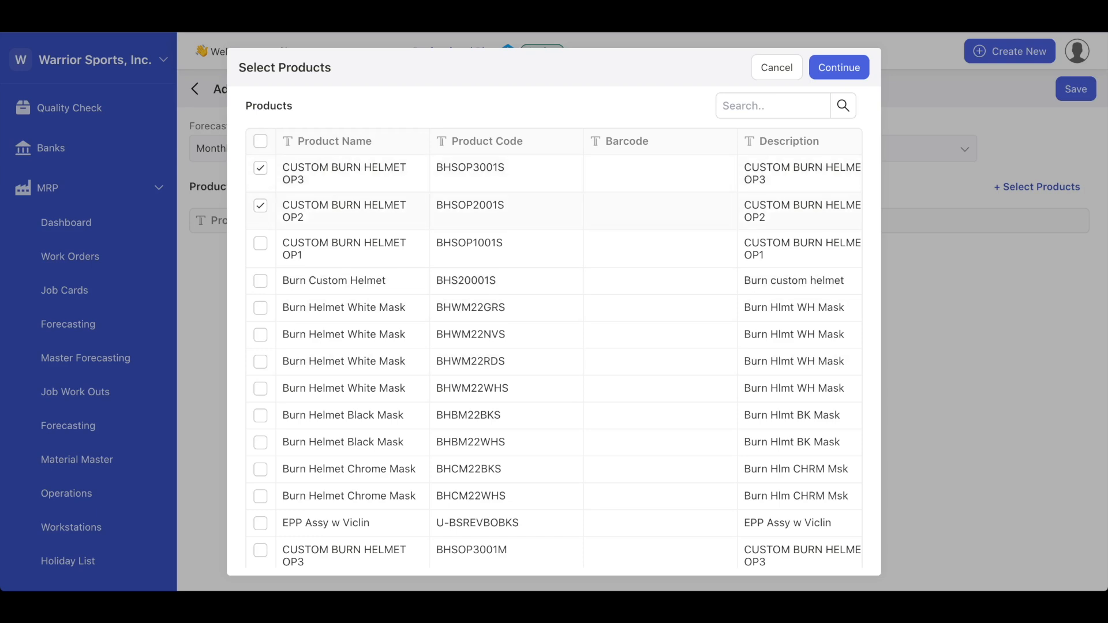
{"action": "left_click", "coordinate": [840, 67]}
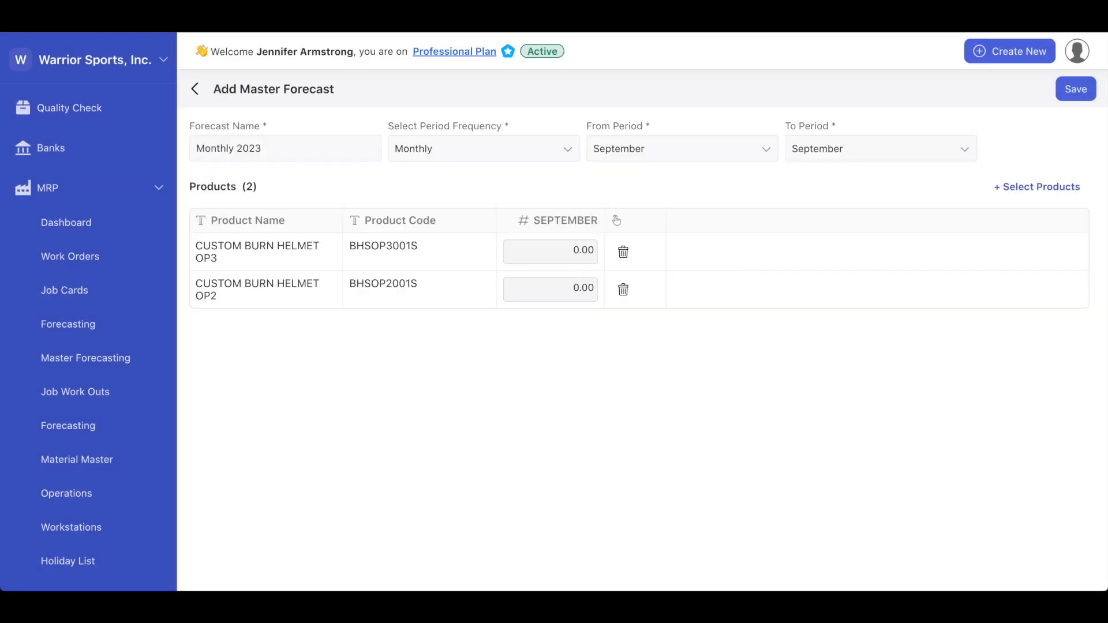
{"action": "left_click", "coordinate": [551, 251]}
{"action": "type", "text": "50"}
{"action": "key", "text": "Return"}
{"action": "left_click", "coordinate": [551, 289]}
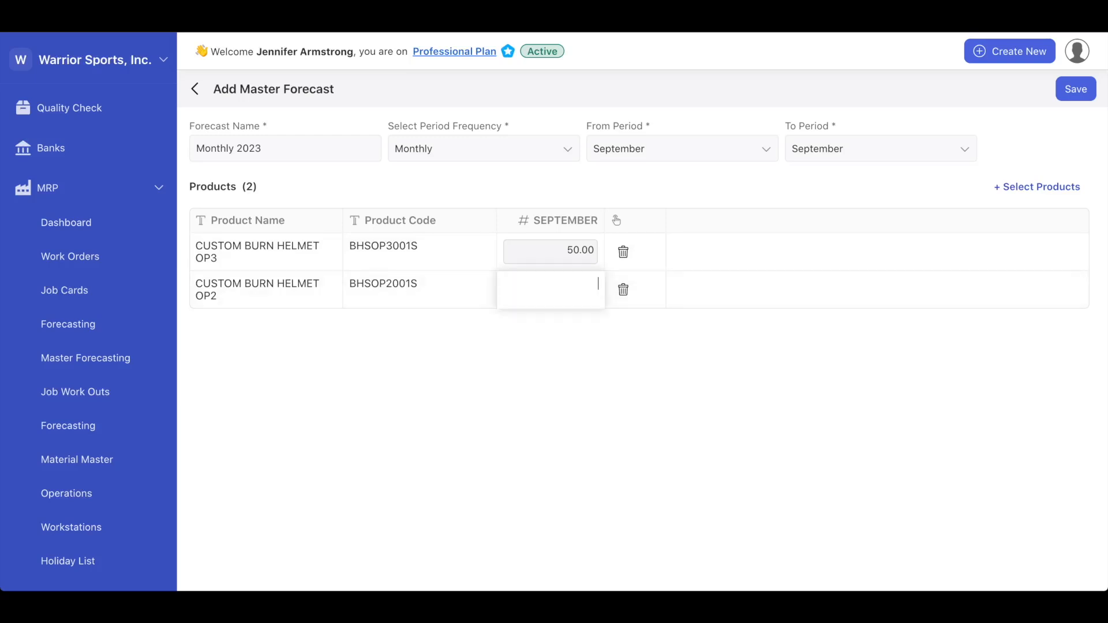
{"action": "type", "text": "50"}
{"action": "key", "text": "Return"}
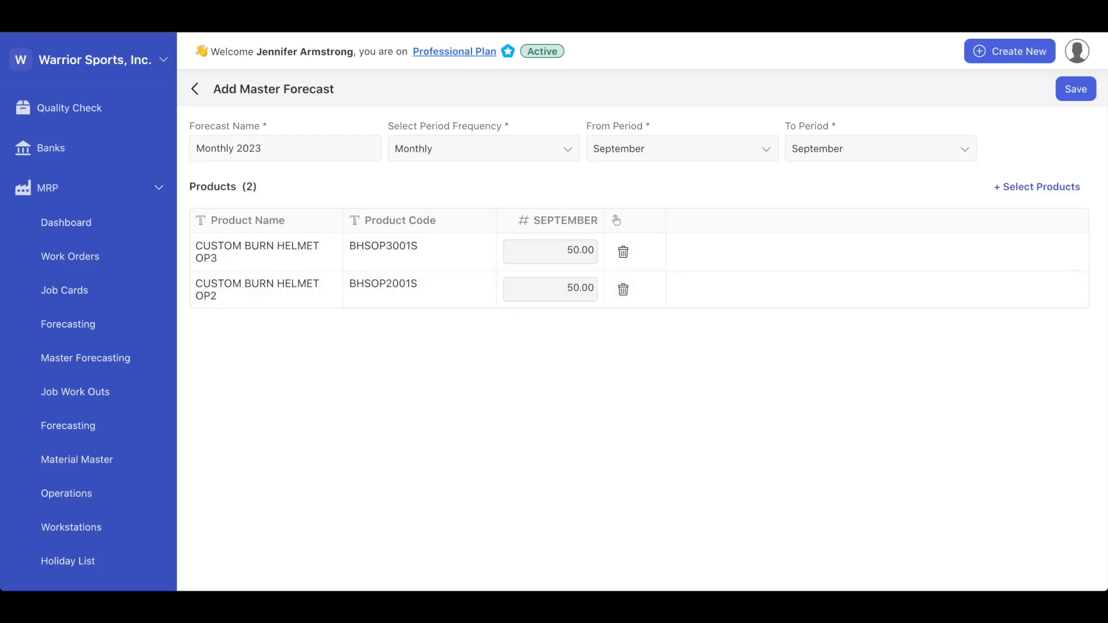
{"action": "left_click", "coordinate": [1076, 89]}
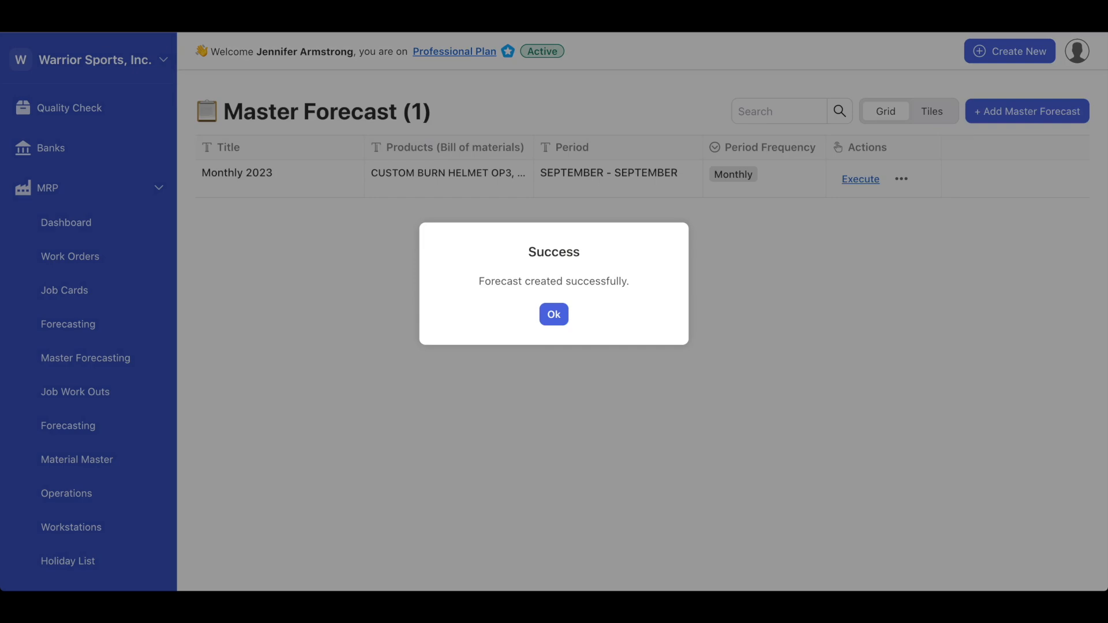
{"action": "key", "text": "Return"}
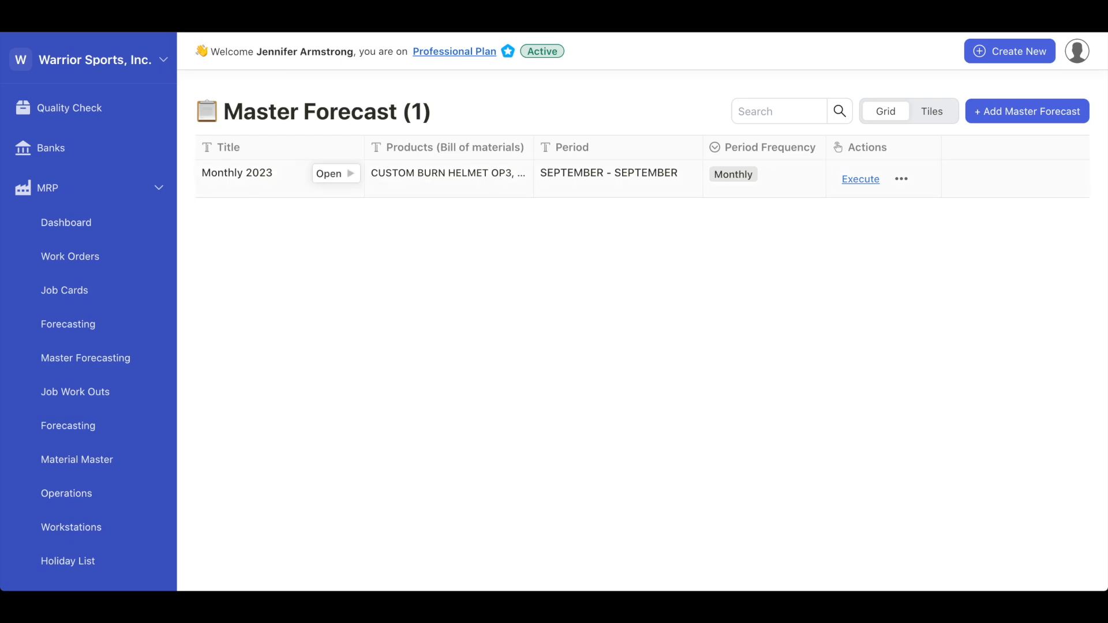
Open the Monthly 2023 forecast and check the order-by date of the first raw material.
{"action": "left_click", "coordinate": [336, 174]}
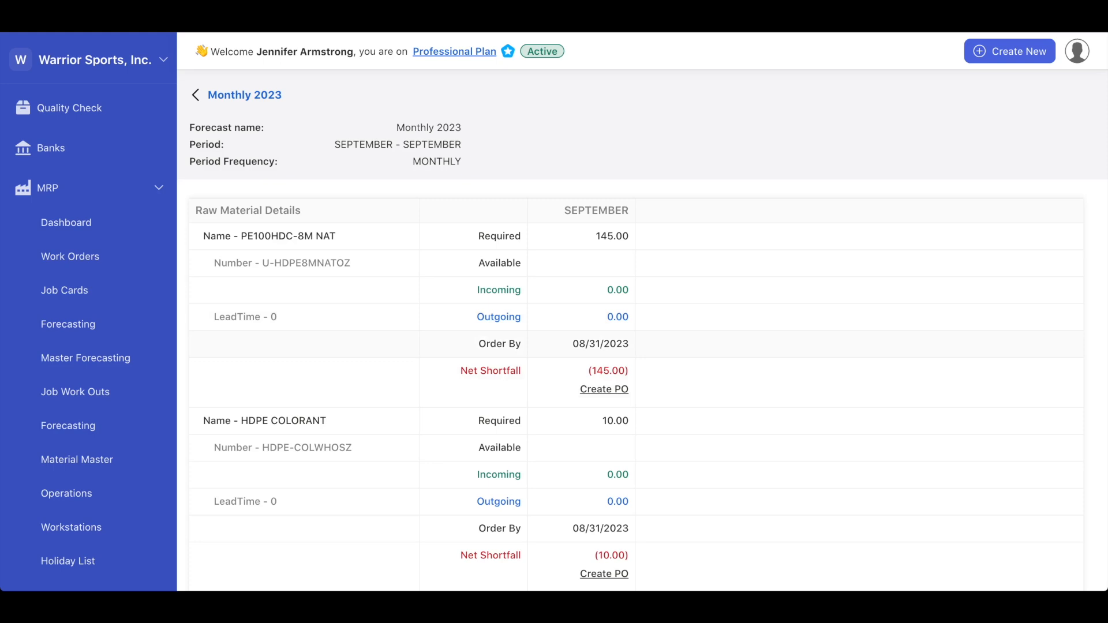
{"action": "double_click", "coordinate": [492, 344]}
{"action": "triple_click", "coordinate": [594, 344]}
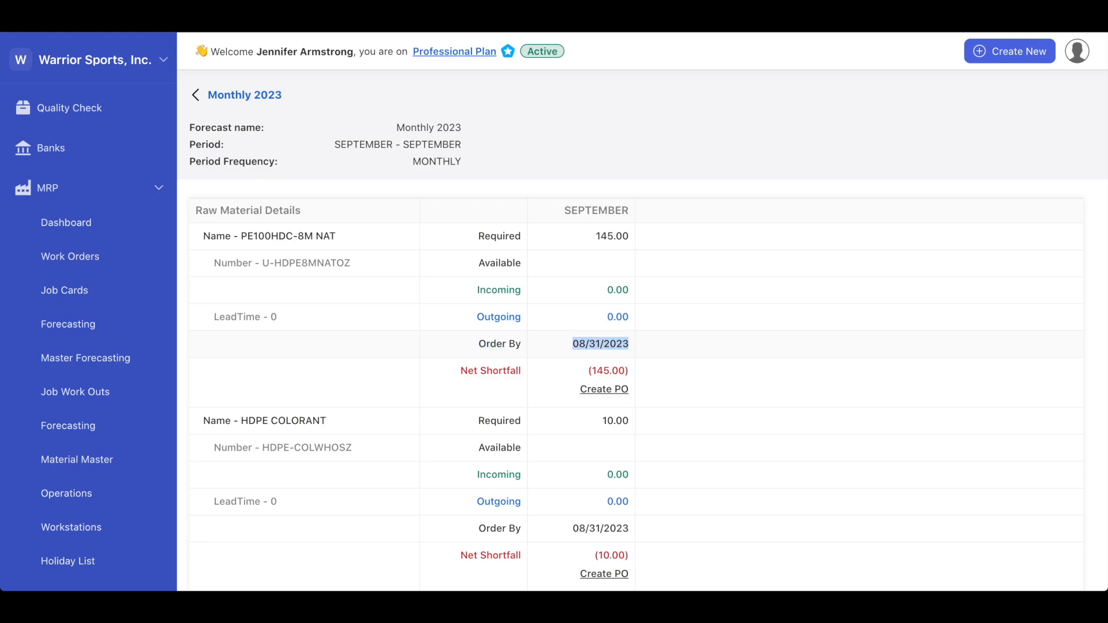
Find U-BSRMsk3WHS in the forecast and examine its order-by date and the other raw materials below it.
{"action": "key", "text": "super+f"}
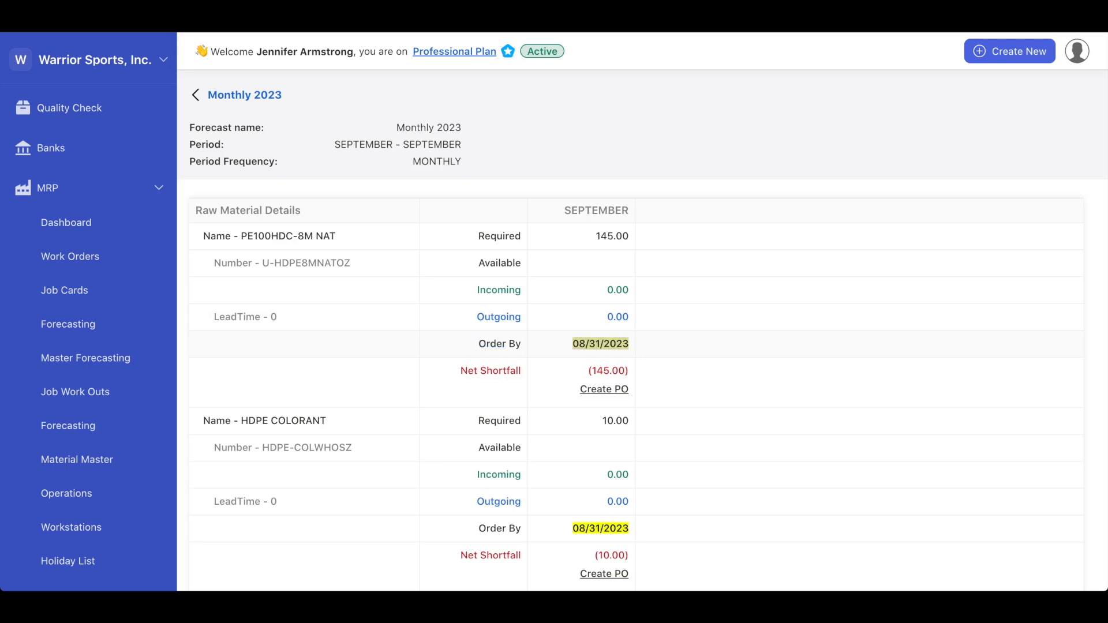
{"action": "type", "text": "U-BSRMsk3WHS"}
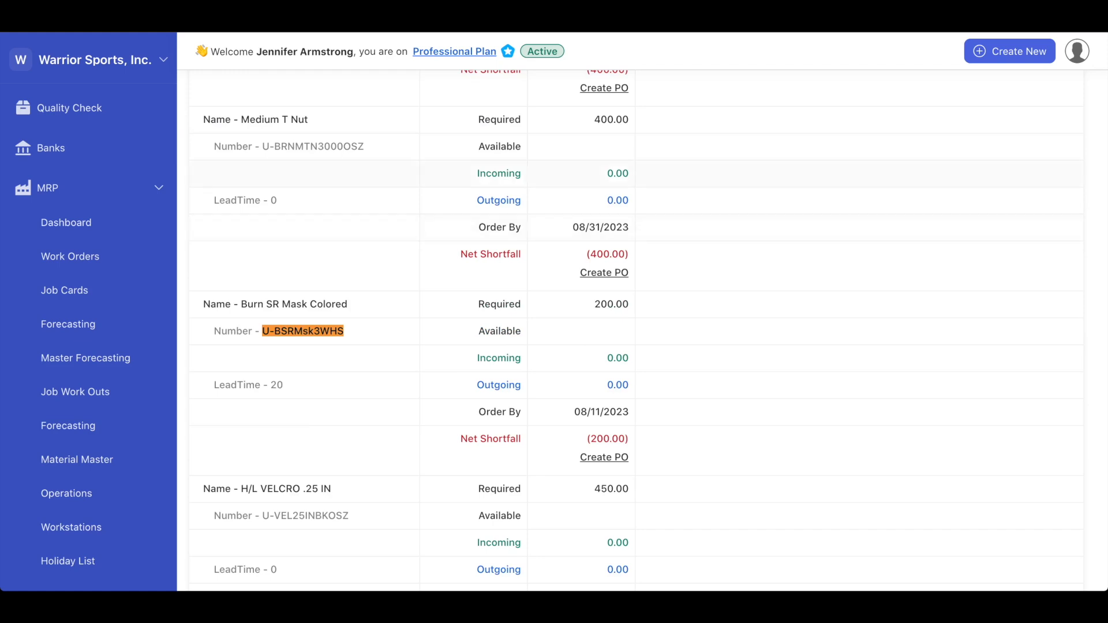
{"action": "key", "text": "Escape"}
{"action": "double_click", "coordinate": [616, 412]}
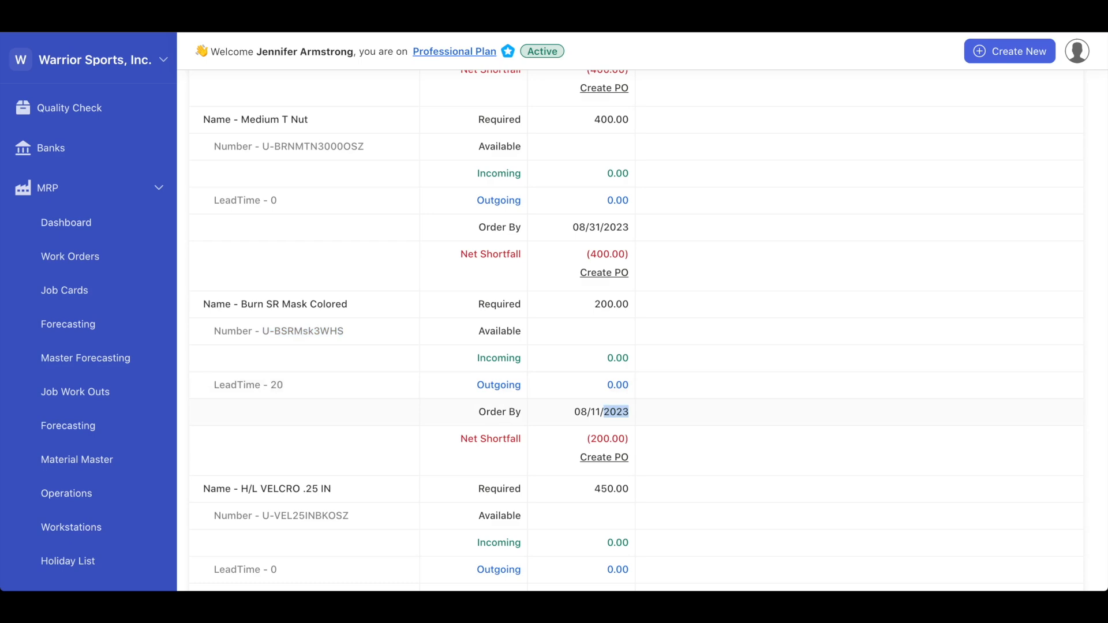
{"action": "scroll", "coordinate": [416, 327], "scroll_direction": "down", "scroll_amount": 10}
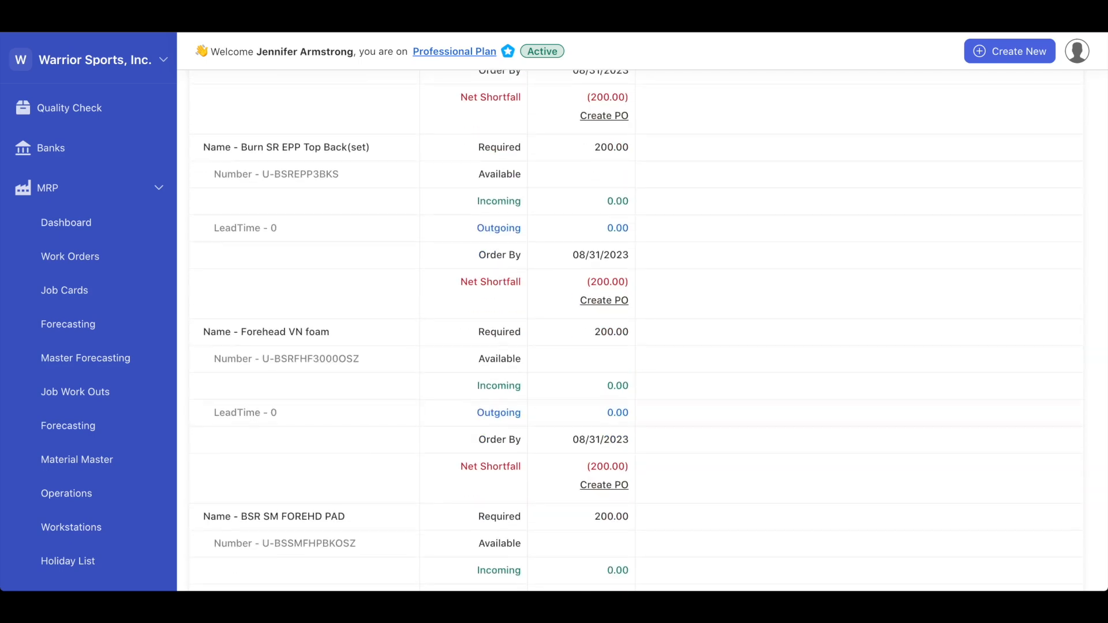
{"action": "scroll", "coordinate": [416, 326], "scroll_direction": "down", "scroll_amount": 10}
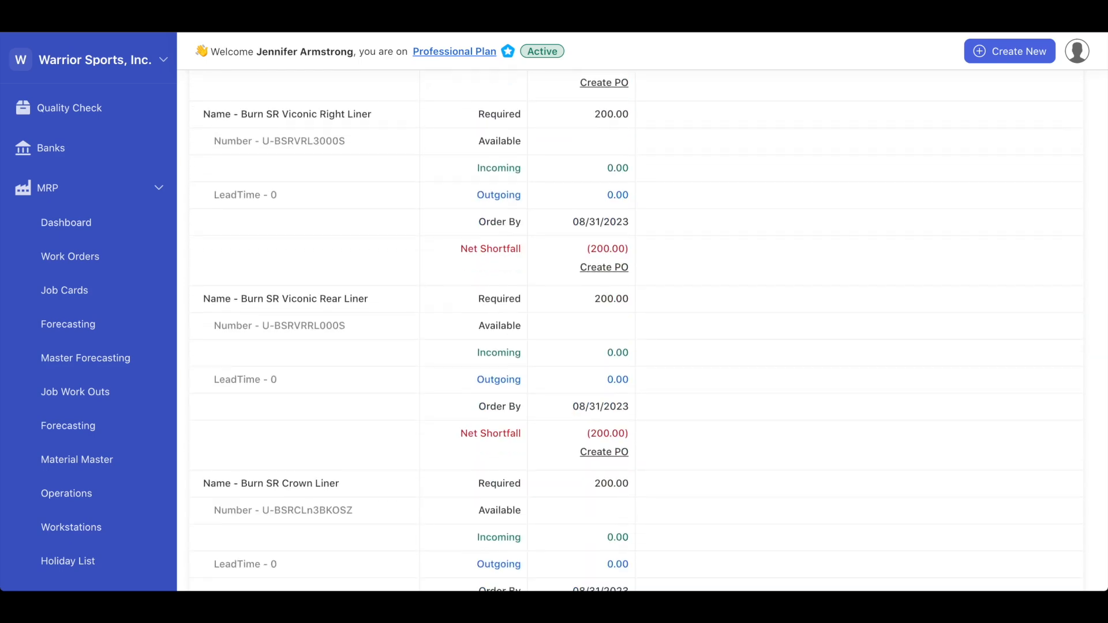
Start a new automation with the Date Alerts Trigger as its starting trigger.
{"action": "left_click", "coordinate": [89, 187]}
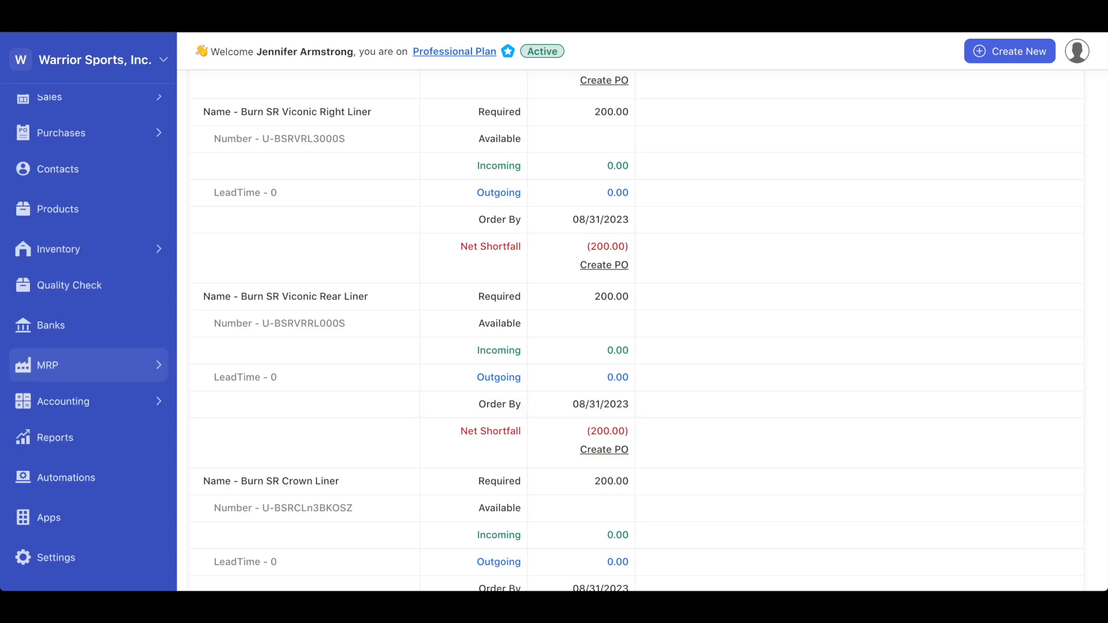
{"action": "left_click", "coordinate": [89, 478]}
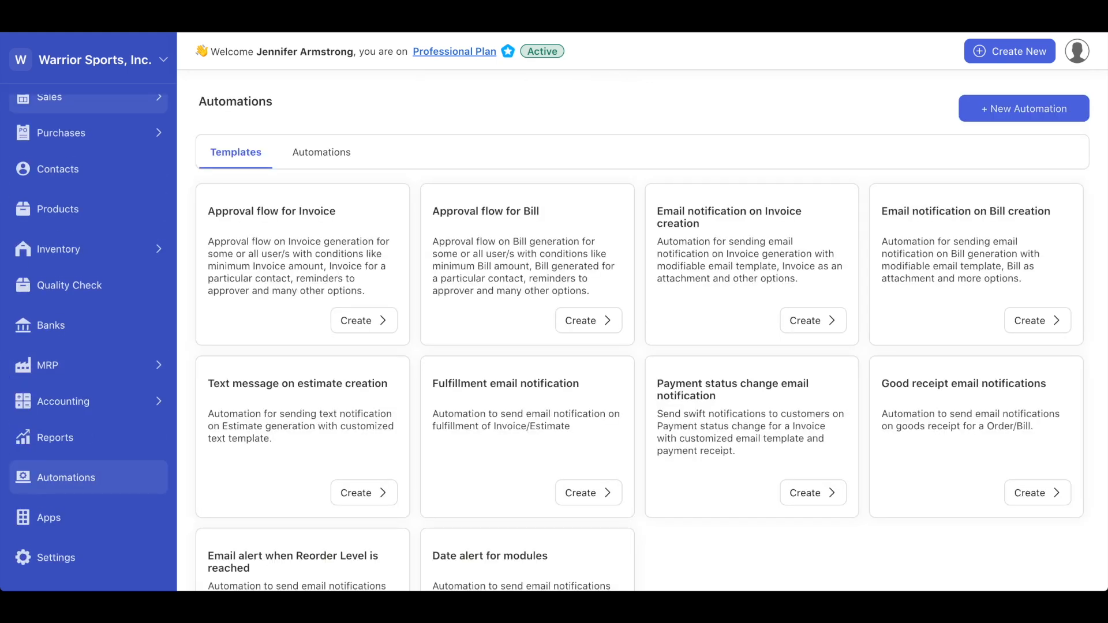
{"action": "left_click", "coordinate": [1024, 108]}
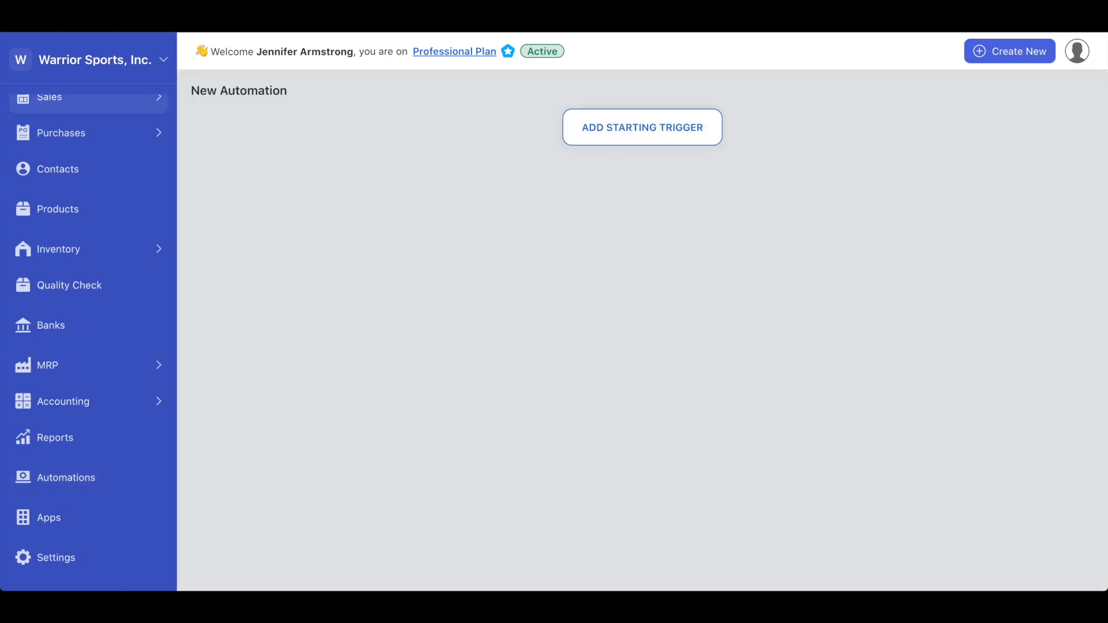
{"action": "left_click", "coordinate": [642, 127]}
{"action": "scroll", "coordinate": [555, 312], "scroll_direction": "down", "scroll_amount": 3}
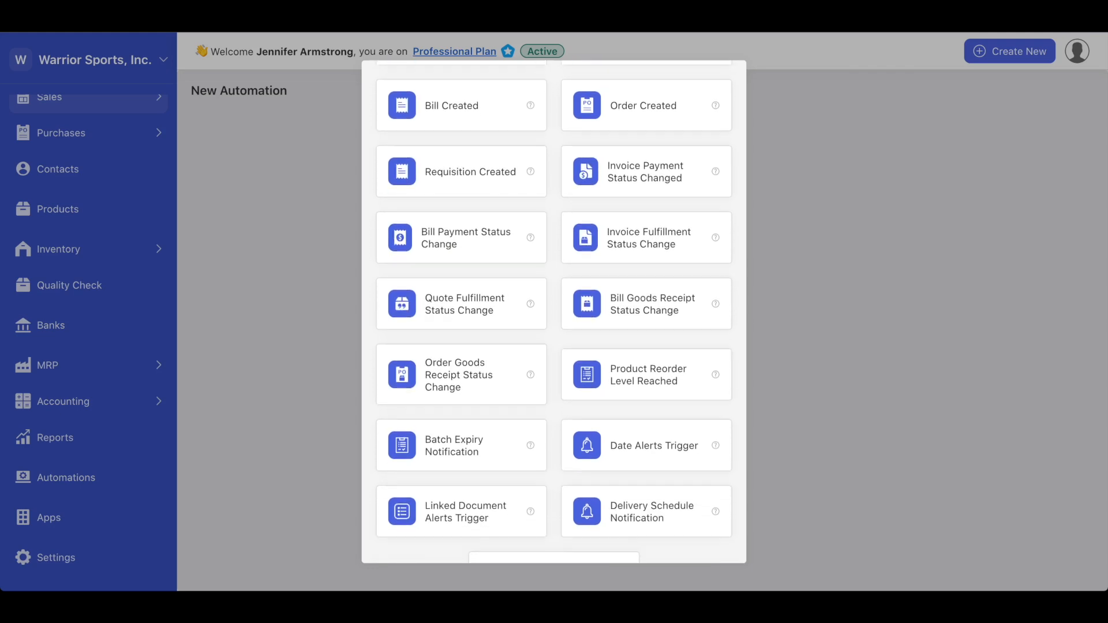
{"action": "left_click", "coordinate": [646, 388]}
Add a date alerts action for the Forecast module that fires 5 days before the Order By Date, and save it.
{"action": "left_click", "coordinate": [643, 211]}
{"action": "left_click", "coordinate": [460, 356]}
{"action": "left_click", "coordinate": [554, 224]}
{"action": "left_click", "coordinate": [401, 327]}
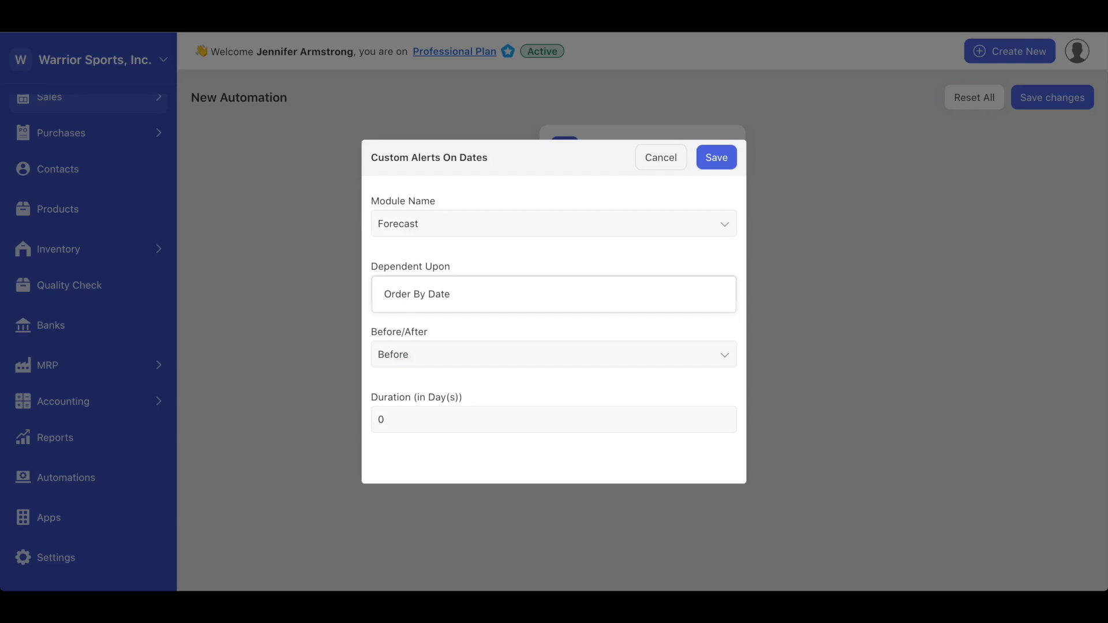
{"action": "left_click", "coordinate": [554, 355]}
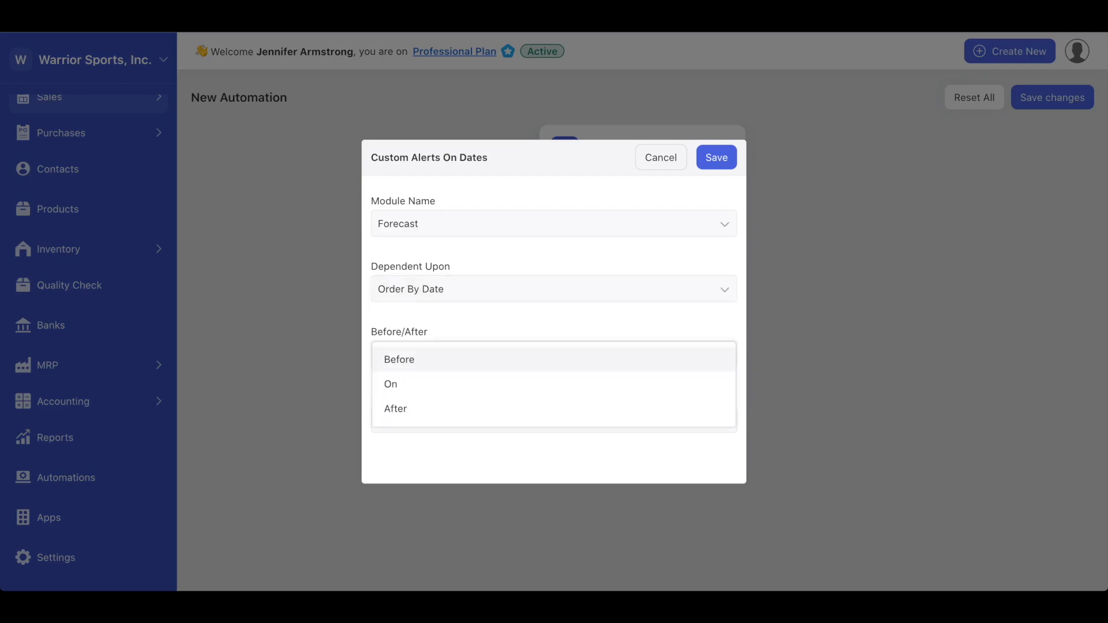
{"action": "left_click", "coordinate": [400, 360]}
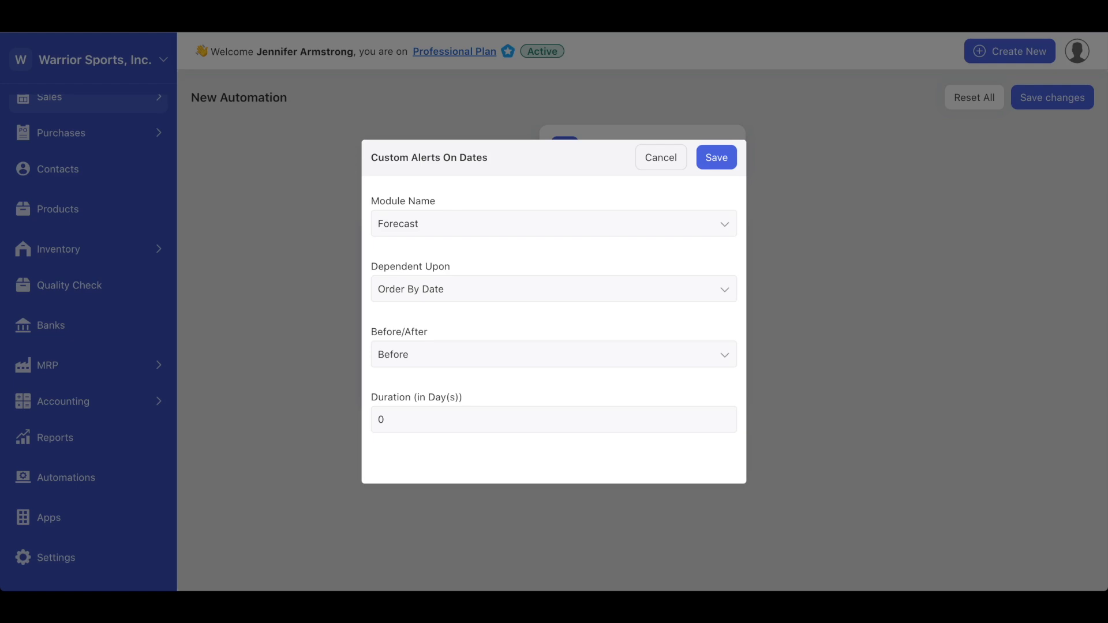
{"action": "double_click", "coordinate": [381, 420]}
{"action": "type", "text": "5"}
{"action": "left_click", "coordinate": [717, 158]}
Add a send e-mail action after the date alert, with both the To and Cc contact selections set to None.
{"action": "left_click", "coordinate": [642, 335]}
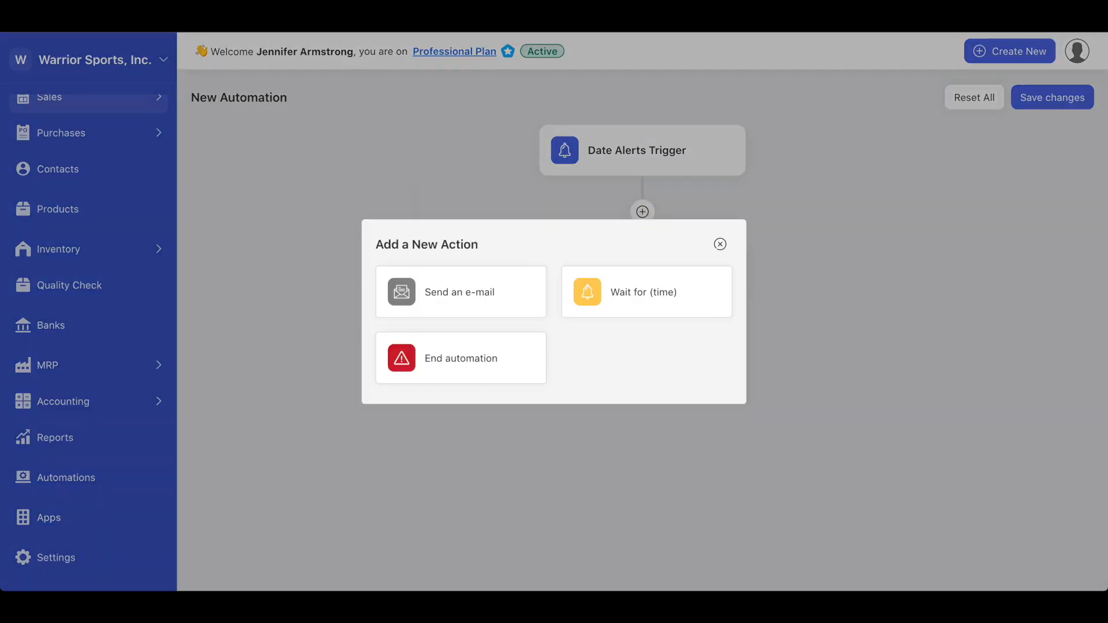
{"action": "left_click", "coordinate": [461, 292]}
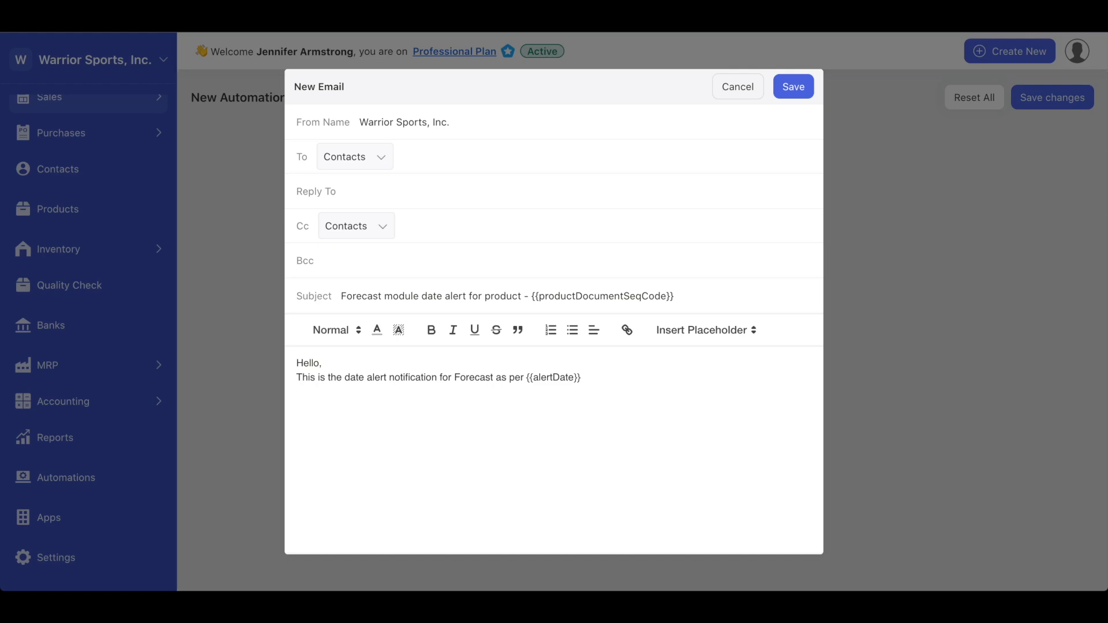
{"action": "left_click", "coordinate": [355, 157]}
{"action": "left_click", "coordinate": [342, 162]}
{"action": "left_click", "coordinate": [356, 226]}
{"action": "left_click", "coordinate": [342, 231]}
Space out the e-mail body with blank lines and add a "Product name -" line ending in the Product Name placeholder.
{"action": "left_click", "coordinate": [323, 363]}
{"action": "key", "text": "Return"}
{"action": "left_click", "coordinate": [297, 391]}
{"action": "type", "text": "Product name -"}
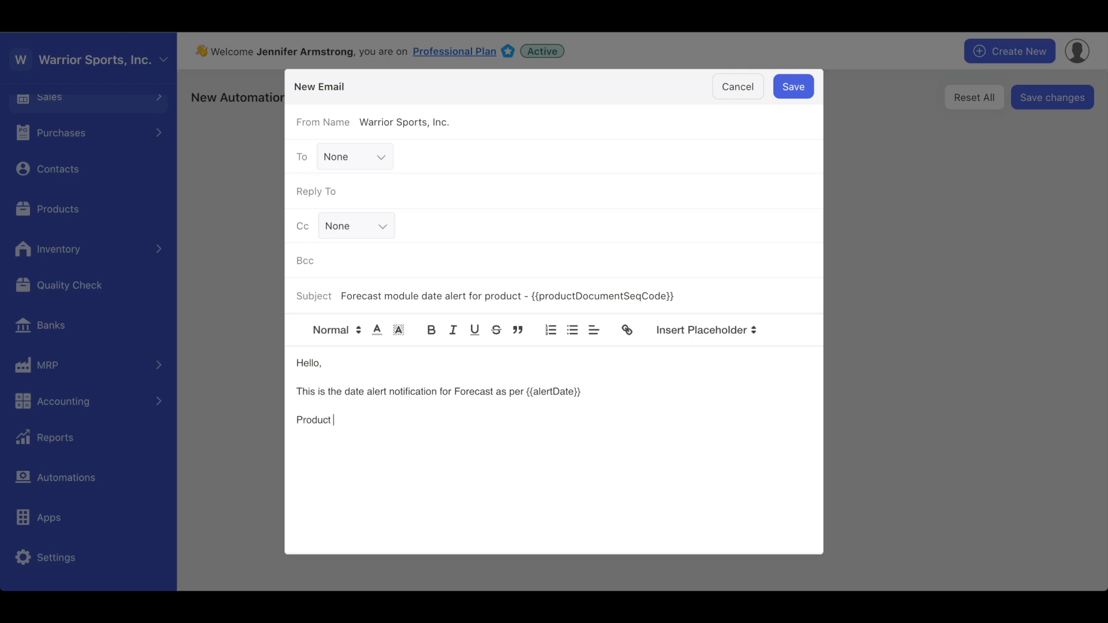
{"action": "left_click", "coordinate": [706, 330]}
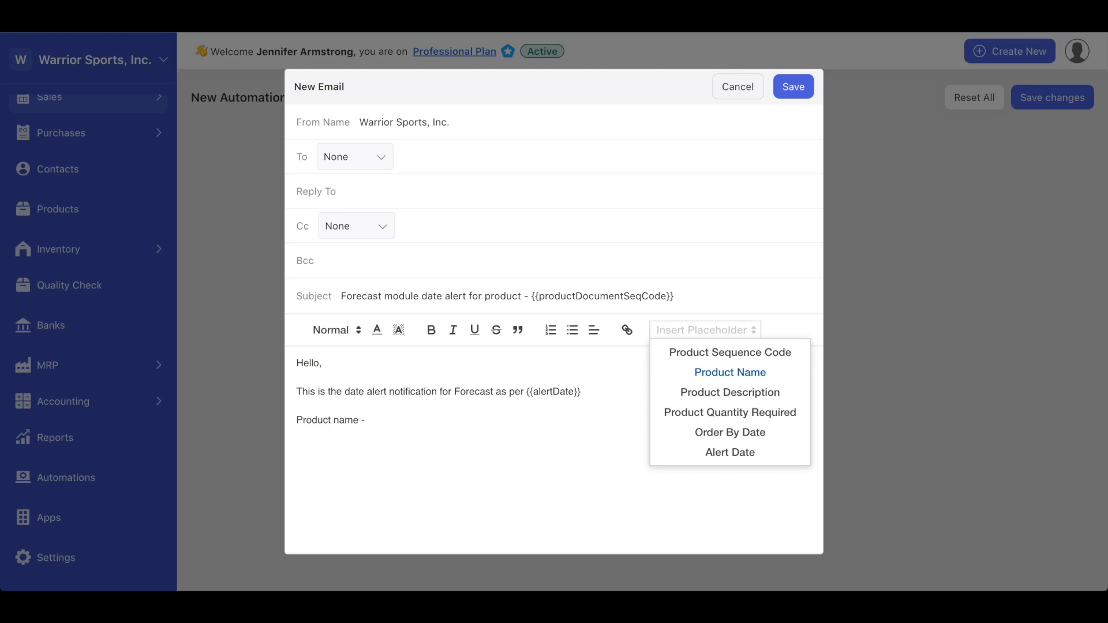
{"action": "left_click", "coordinate": [731, 372]}
Add the body lines "Product Code (SKU) - {{productDocumentSeqCode}}" and "Qty required - {{forecastQuantity}}".
{"action": "key", "text": "Return"}
{"action": "type", "text": "Product Code (SKU) - {{productDocumentSeqCode}}"}
{"action": "key", "text": "Return"}
{"action": "type", "text": "Qty required - {{forecastQuantity}}"}
Add a separate paragraph "Please make sure to order these by -" followed by the Order By Date placeholder.
{"action": "key", "text": "Return"}
{"action": "key", "text": "Return"}
{"action": "type", "text": "Please"}
{"action": "type", "text": "make sure to order these by -"}
{"action": "left_click", "coordinate": [705, 330]}
{"action": "left_click", "coordinate": [730, 432]}
Close the e-mail with "Regards," and "Team Warrior" on separate lines, and save the e-mail action.
{"action": "key", "text": "Return"}
{"action": "key", "text": "Return"}
{"action": "type", "text": "Regards,"}
{"action": "key", "text": "Return"}
{"action": "type", "text": "Team Warrior"}
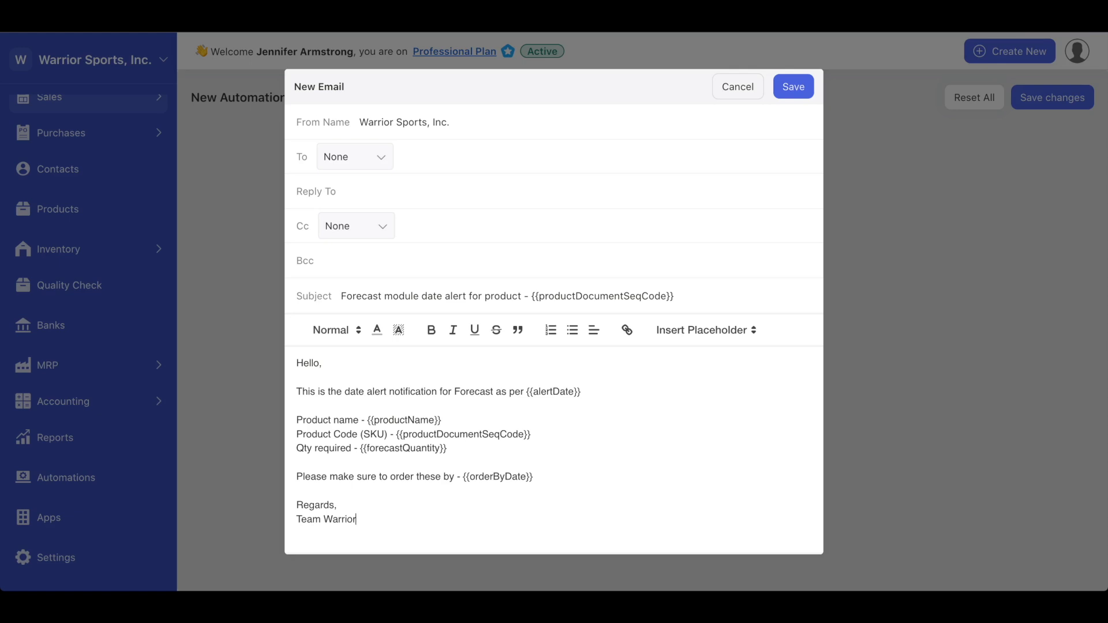
{"action": "left_click", "coordinate": [794, 86]}
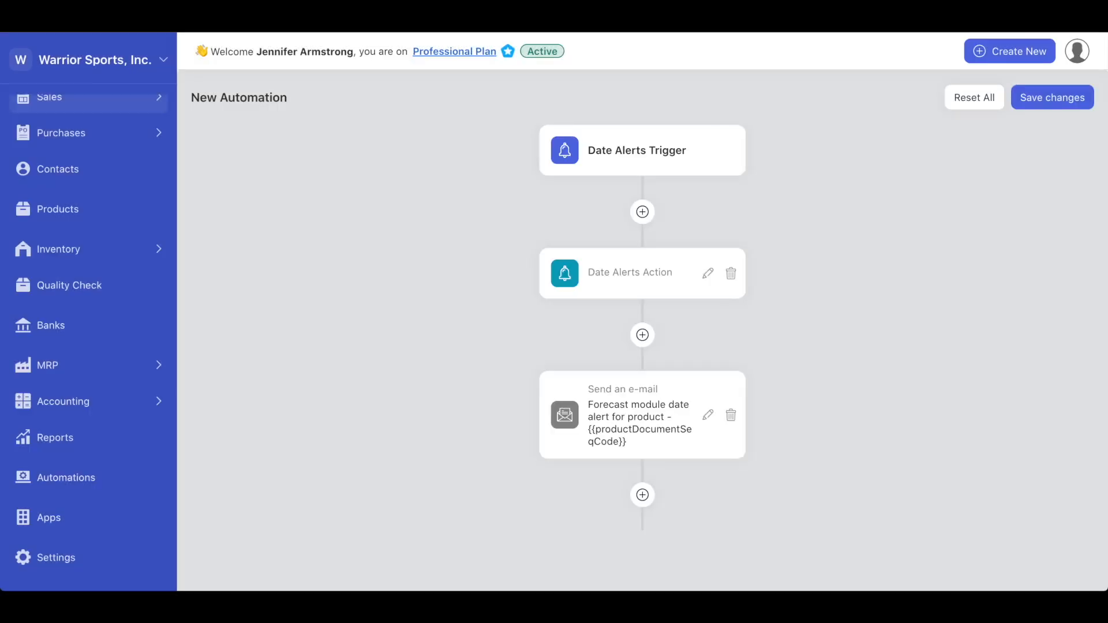
Finish the flow with an End automation action and save it under the name "Forecast Order By Alerts".
{"action": "left_click", "coordinate": [643, 496]}
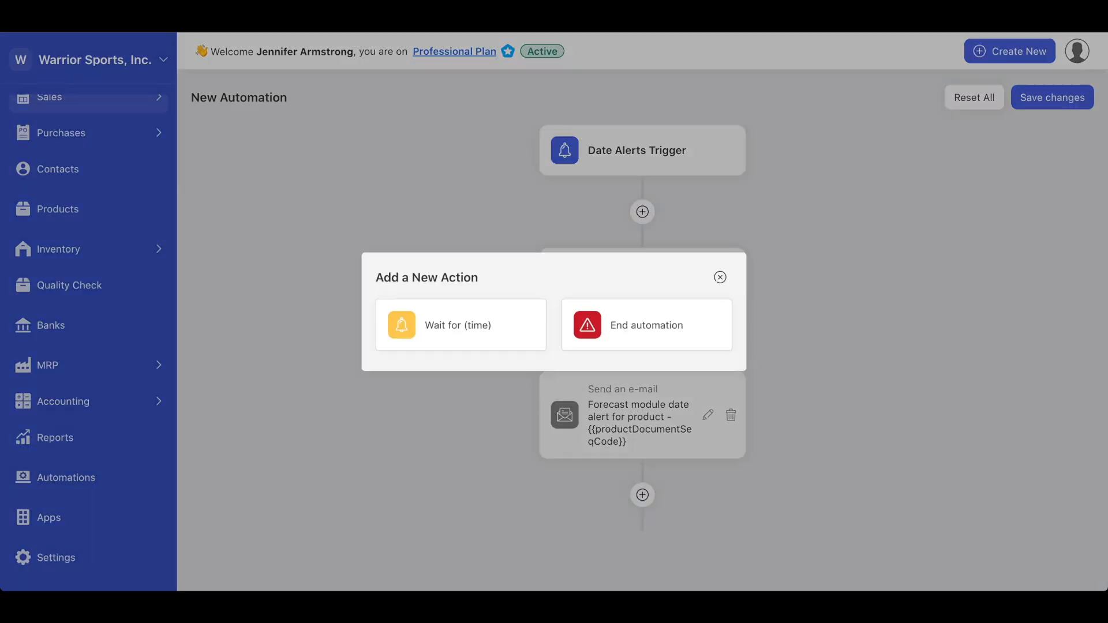
{"action": "left_click", "coordinate": [646, 325]}
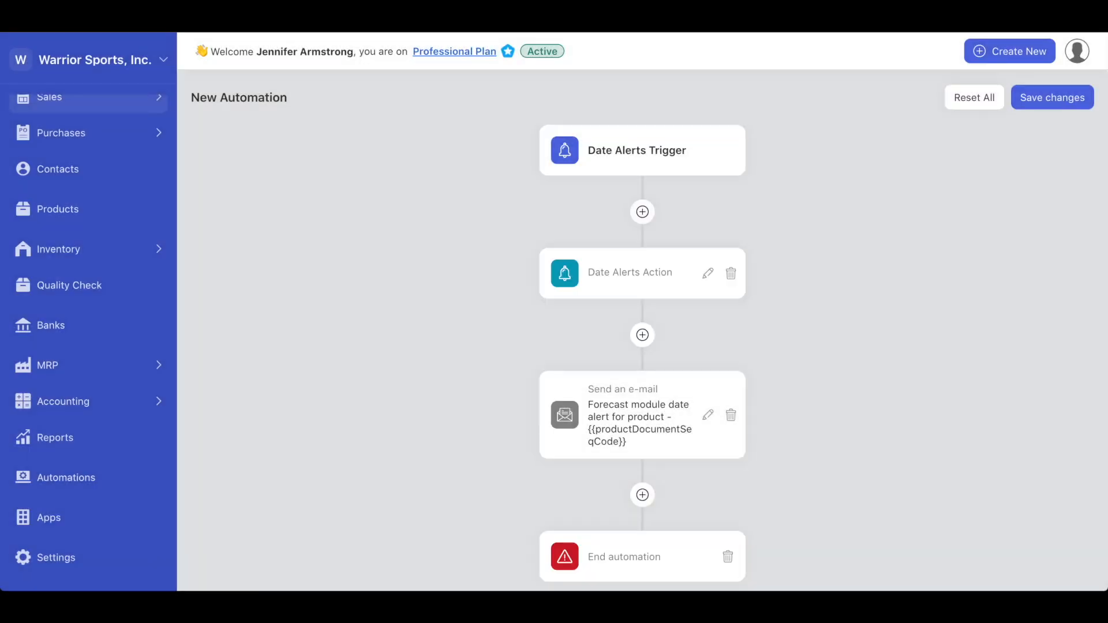
{"action": "left_click", "coordinate": [1052, 97]}
{"action": "key", "text": "super+a"}
{"action": "type", "text": "Forecas"}
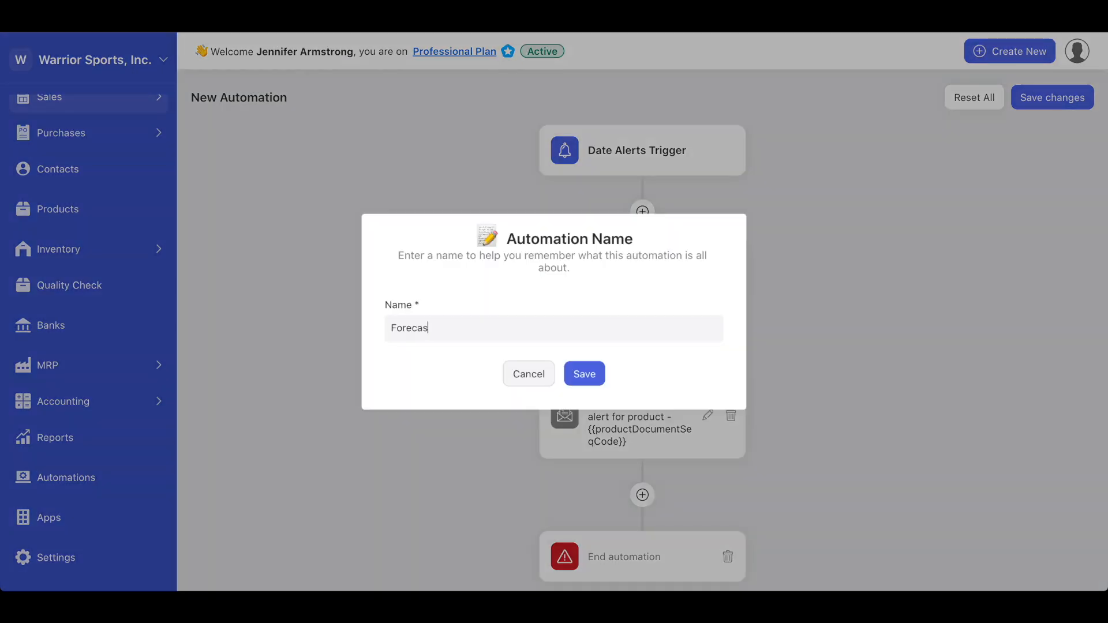
{"action": "type", "text": "t Order By Alerts"}
{"action": "key", "text": "Return"}
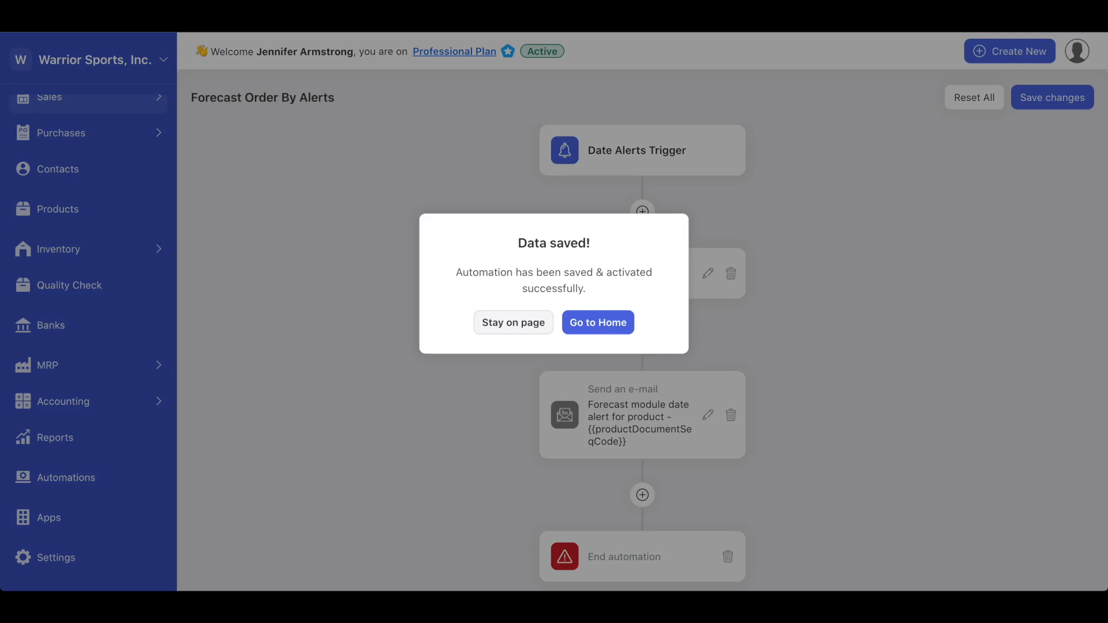
Return to the automations overview and view the list of saved automations.
{"action": "key", "text": "Return"}
{"action": "left_click", "coordinate": [322, 152]}
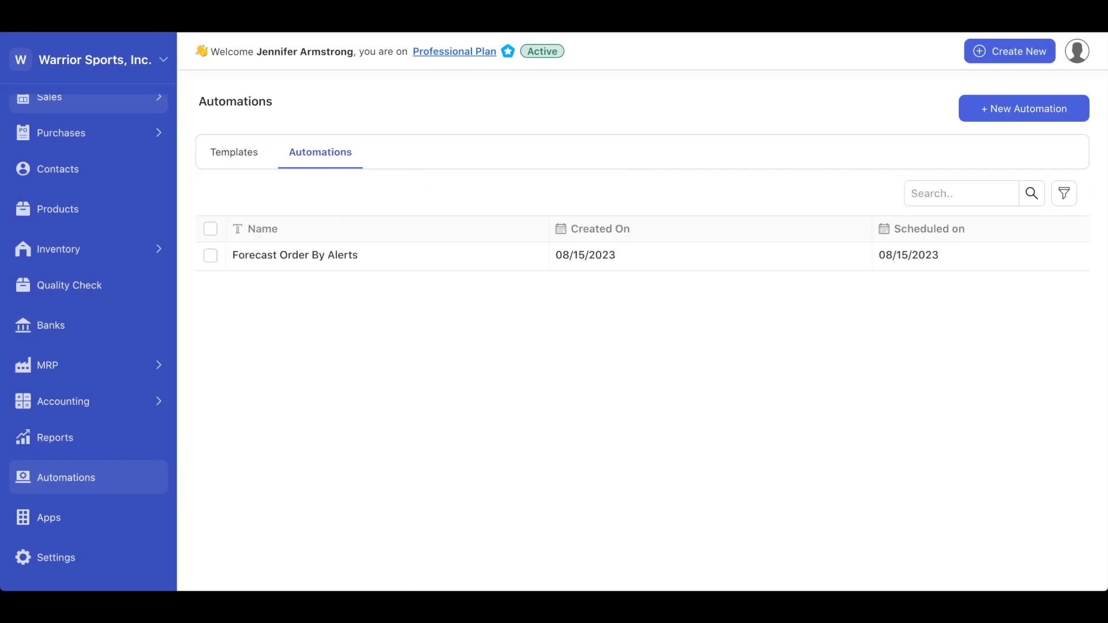
{"action": "mouse_move", "coordinate": [347, 256]}
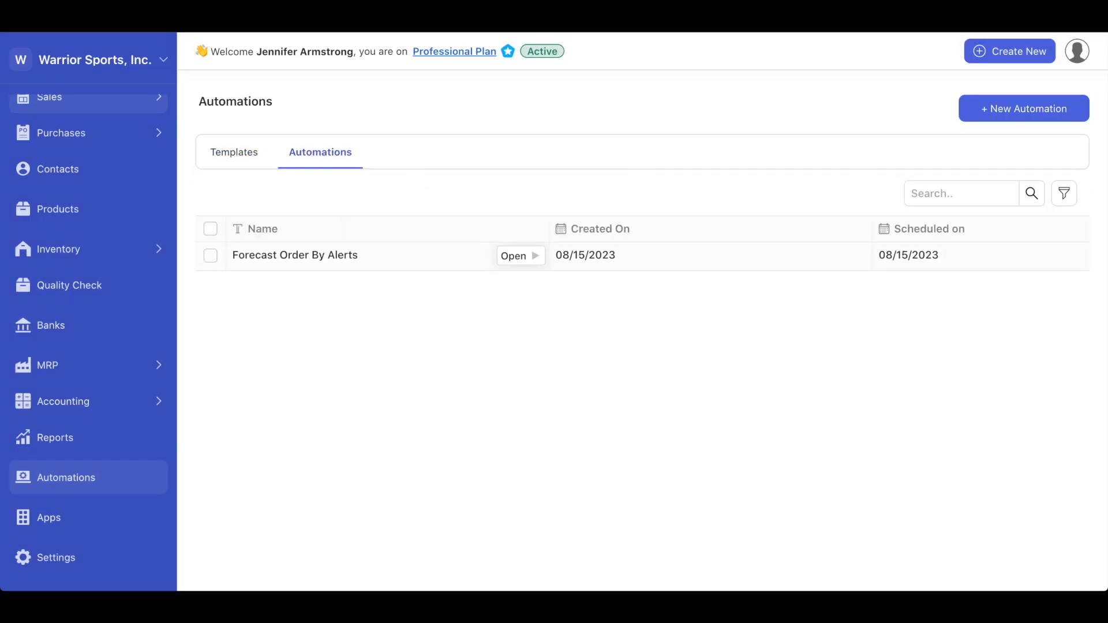